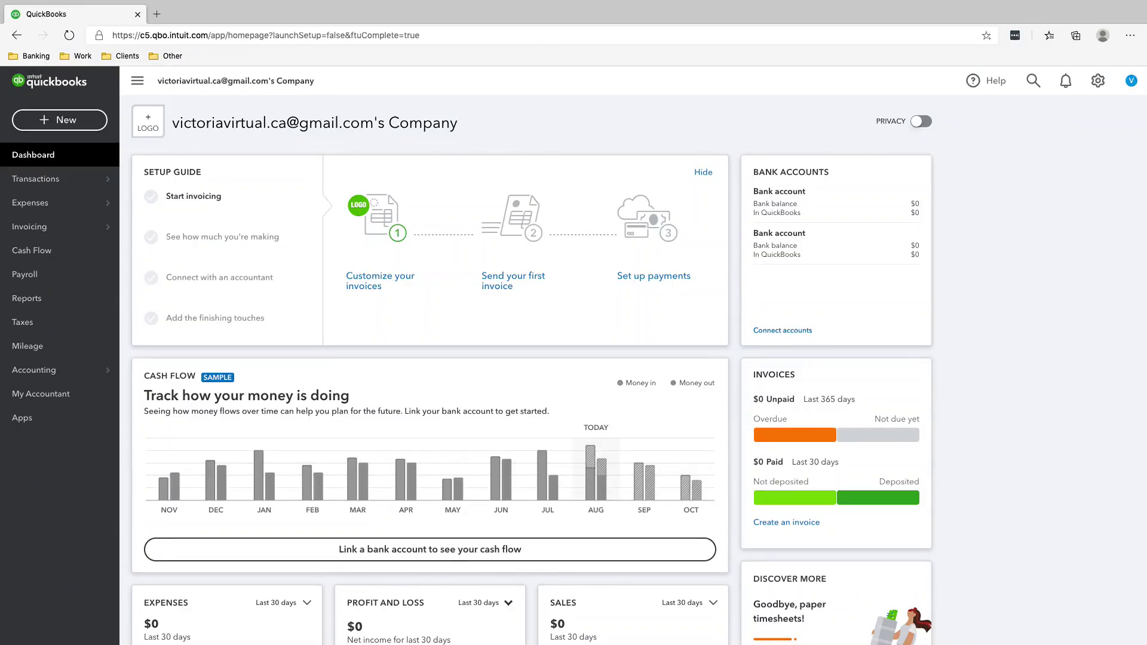
Step: Open Account and Settings from the gear menu and open the Company name section for editing
left_click(1098, 81)
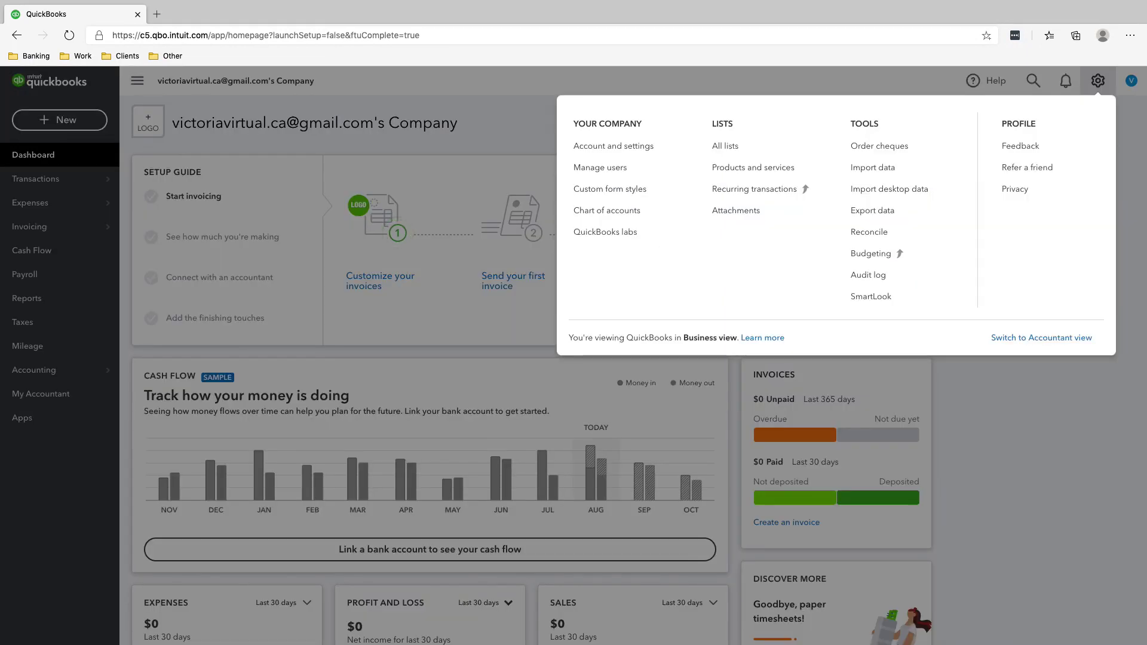
left_click(614, 146)
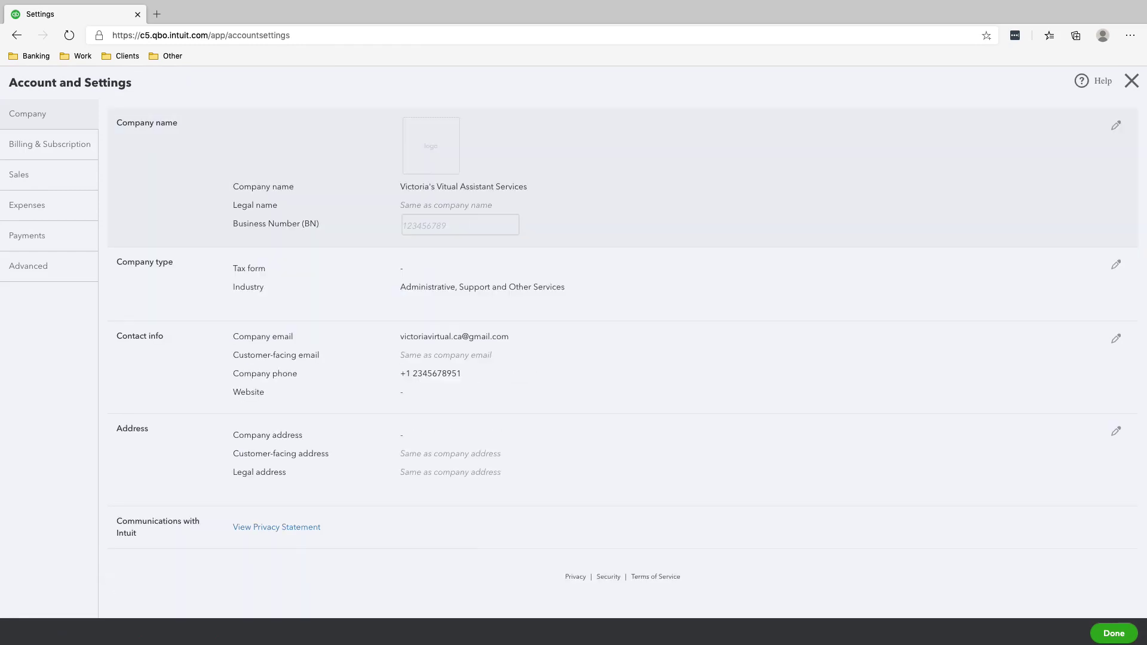
left_click(460, 225)
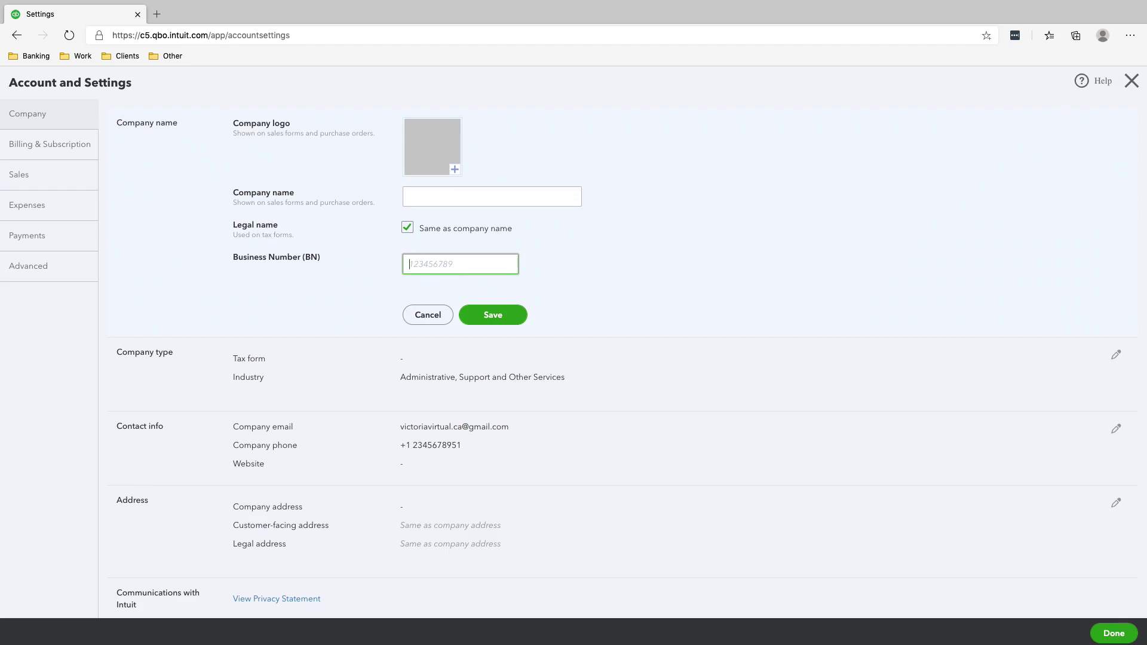
Step: Set the company type's tax form to Sole proprietor and save it
left_click(493, 315)
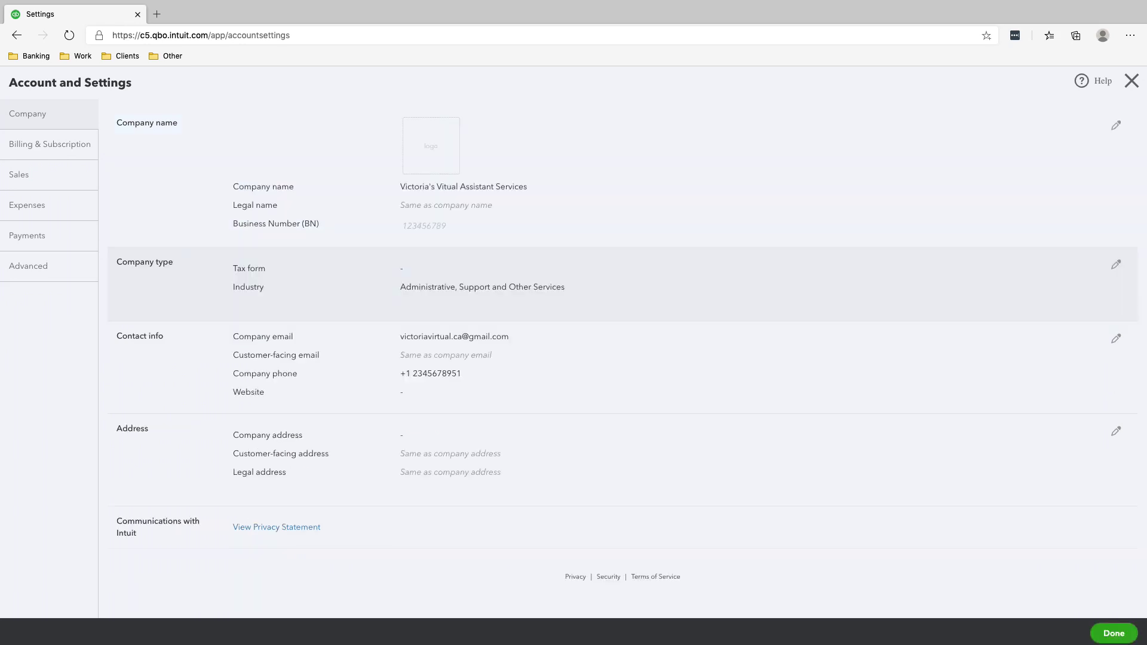
left_click(454, 270)
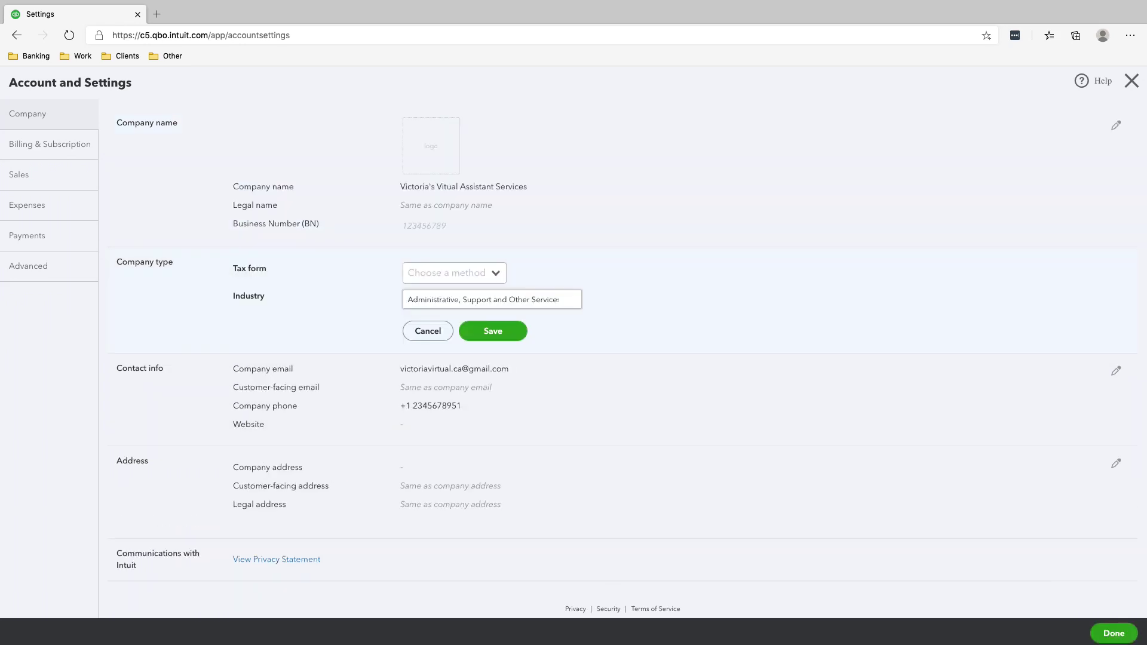
left_click(454, 272)
key("Down")
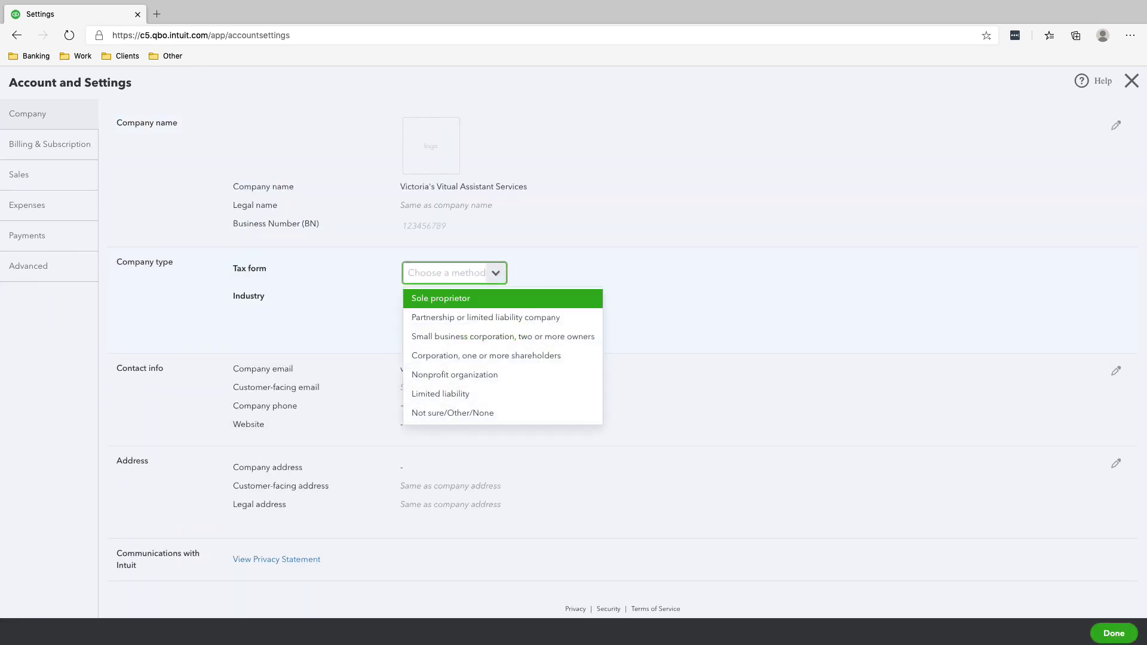
key("Return")
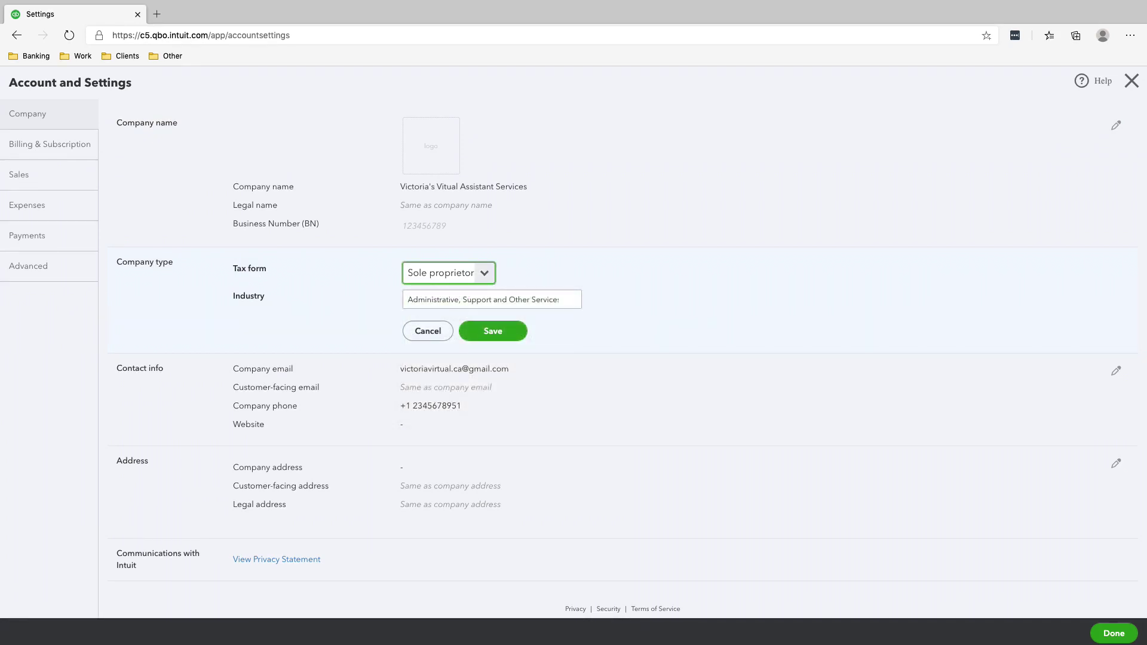
key("space")
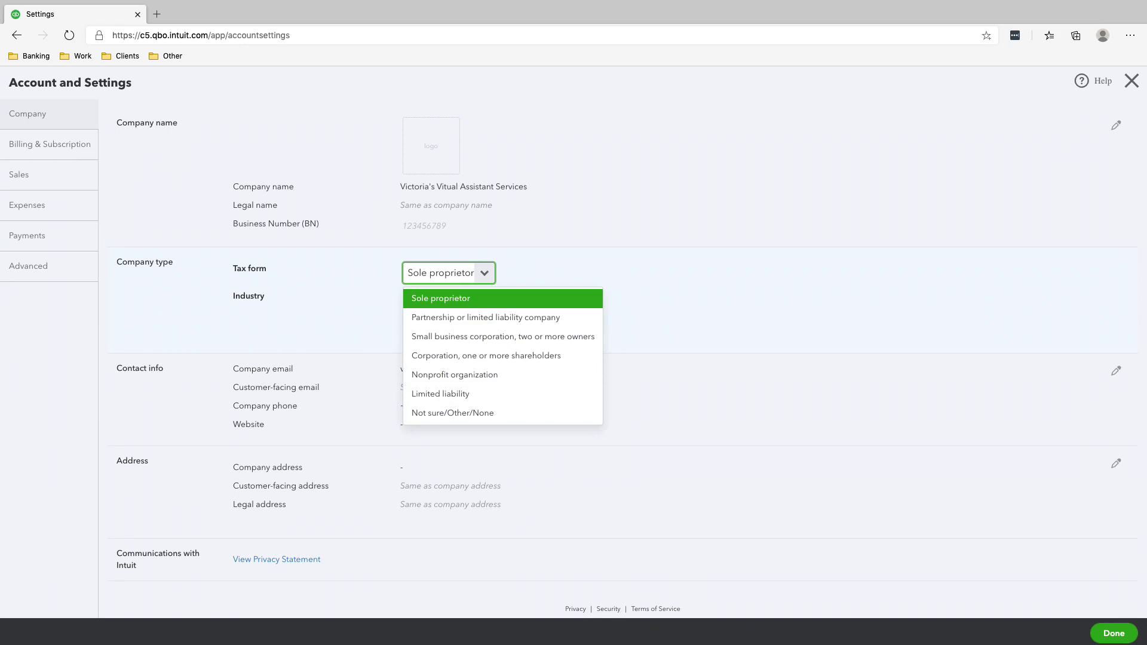
key("Return")
key("Return")
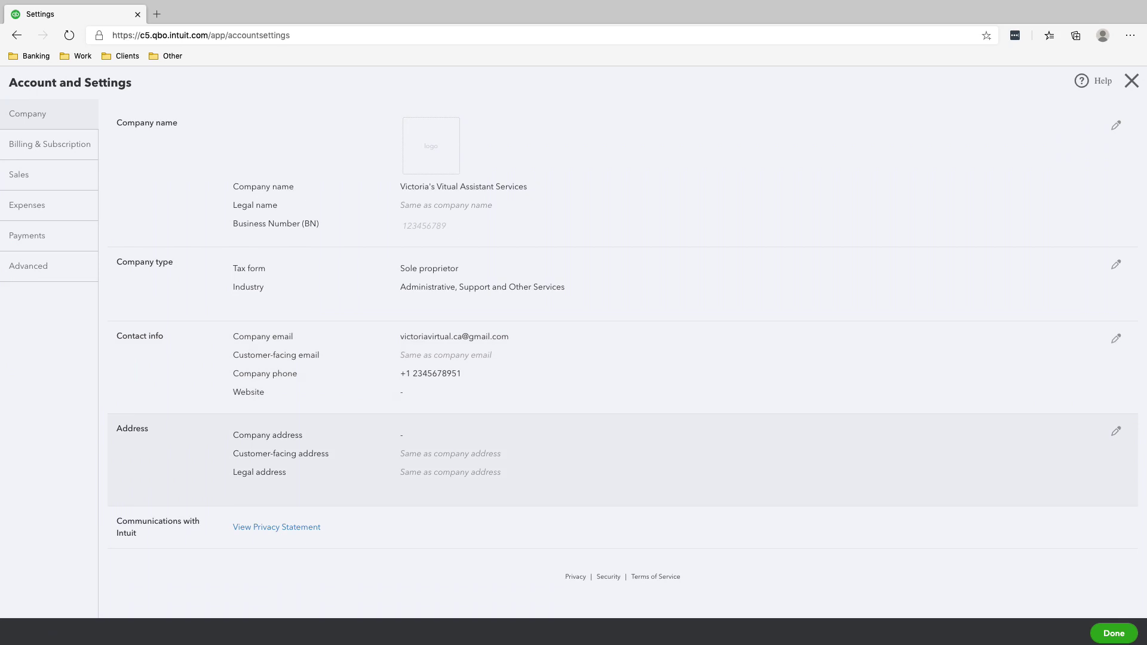
Step: Enter the company's street, city and postal code, choose Ontario as province, and save
left_click(1116, 431)
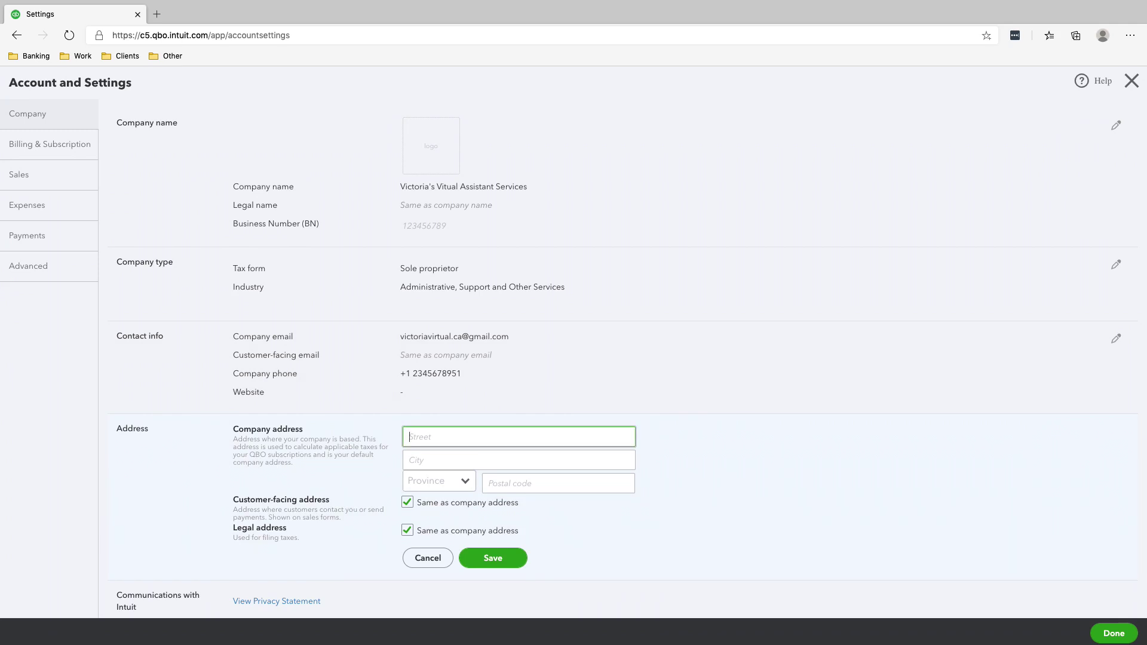
left_click(518, 460)
type("Toronto")
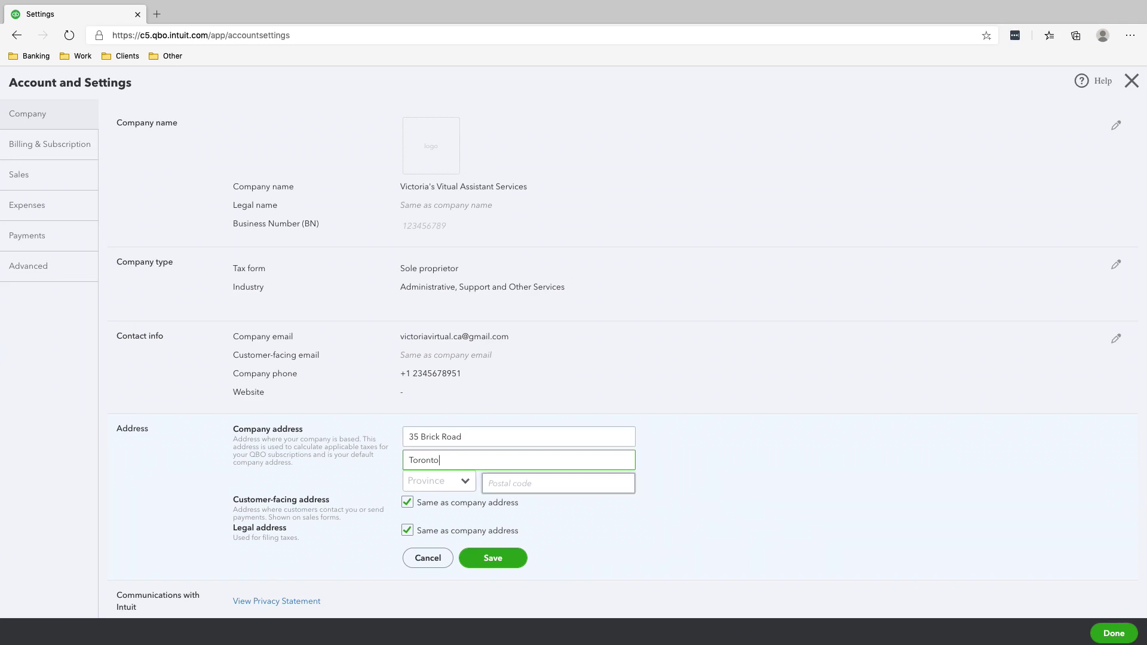
key("Tab")
key("Down")
key("Down")
key("Down")
key("Down")
key("Down")
key("Down")
key("Down")
key("Down")
key("Down")
key("Down")
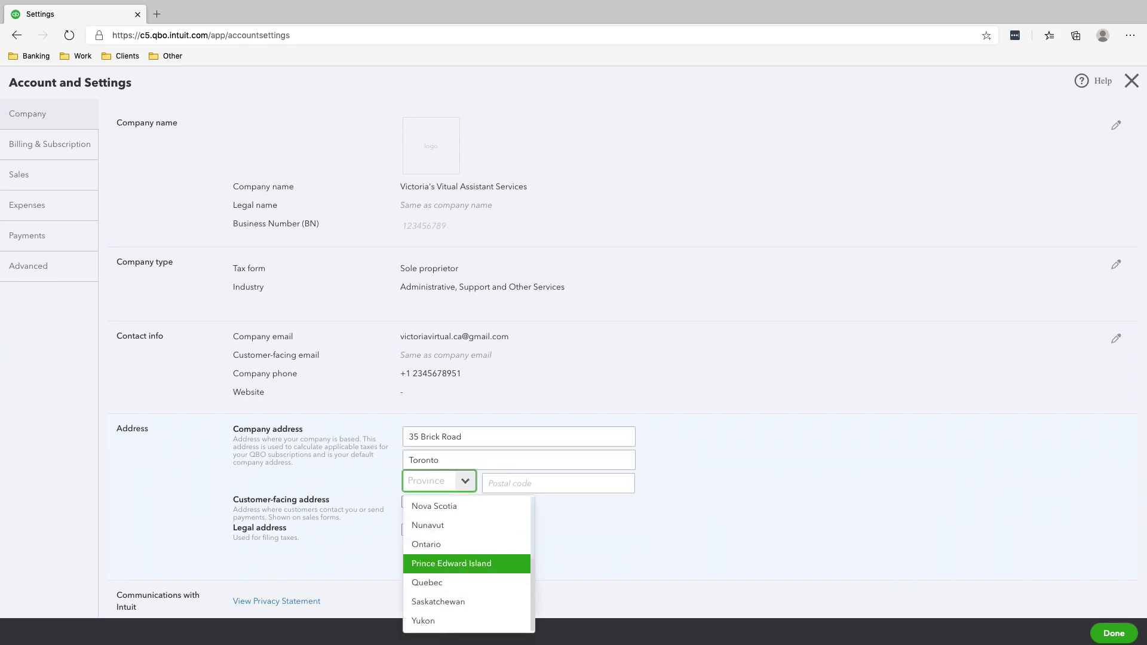
key("Up")
key("Return")
key("Tab")
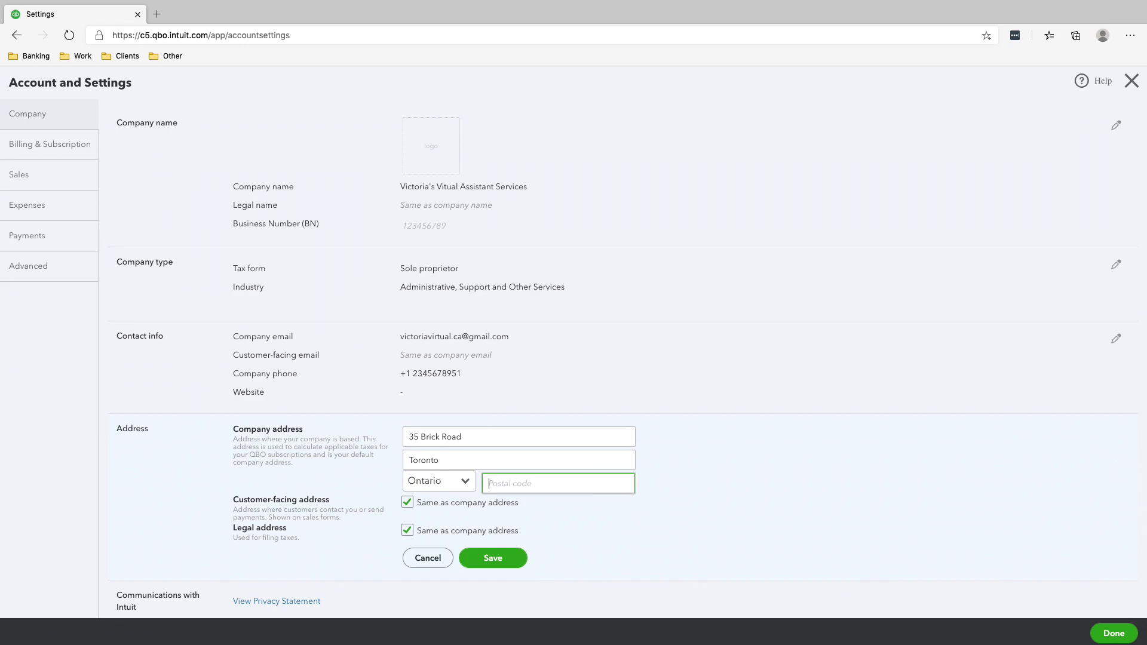
type("M6G 4A9")
key("Return")
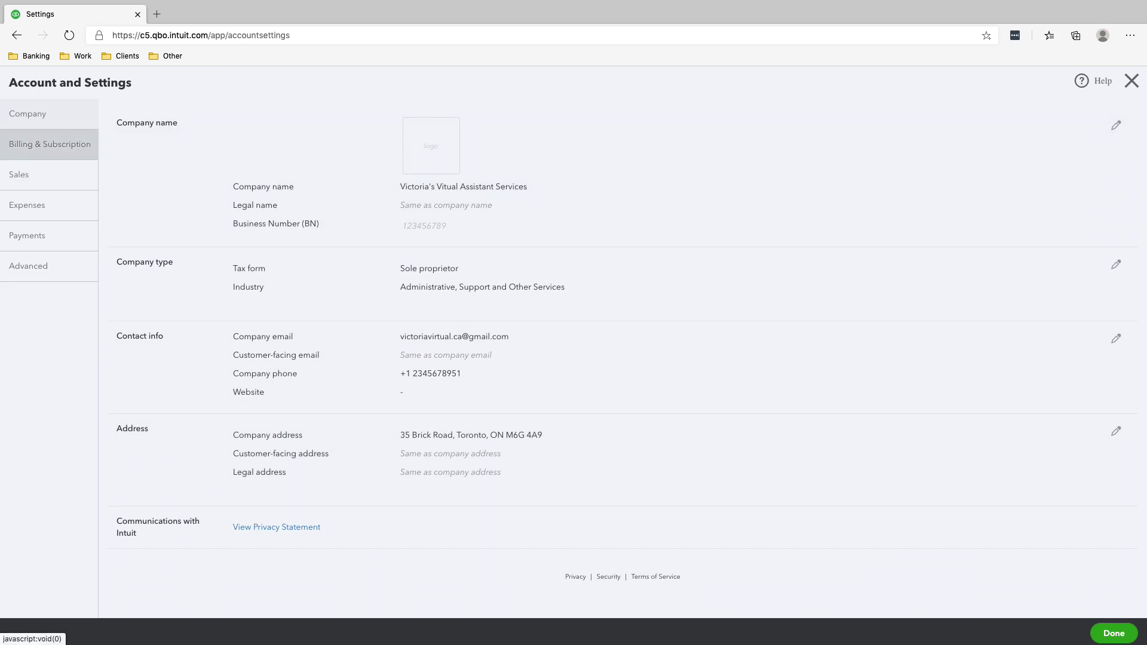
Step: Check Billing & Subscription, then open the Sales settings showing Net 30 invoice terms
left_click(49, 144)
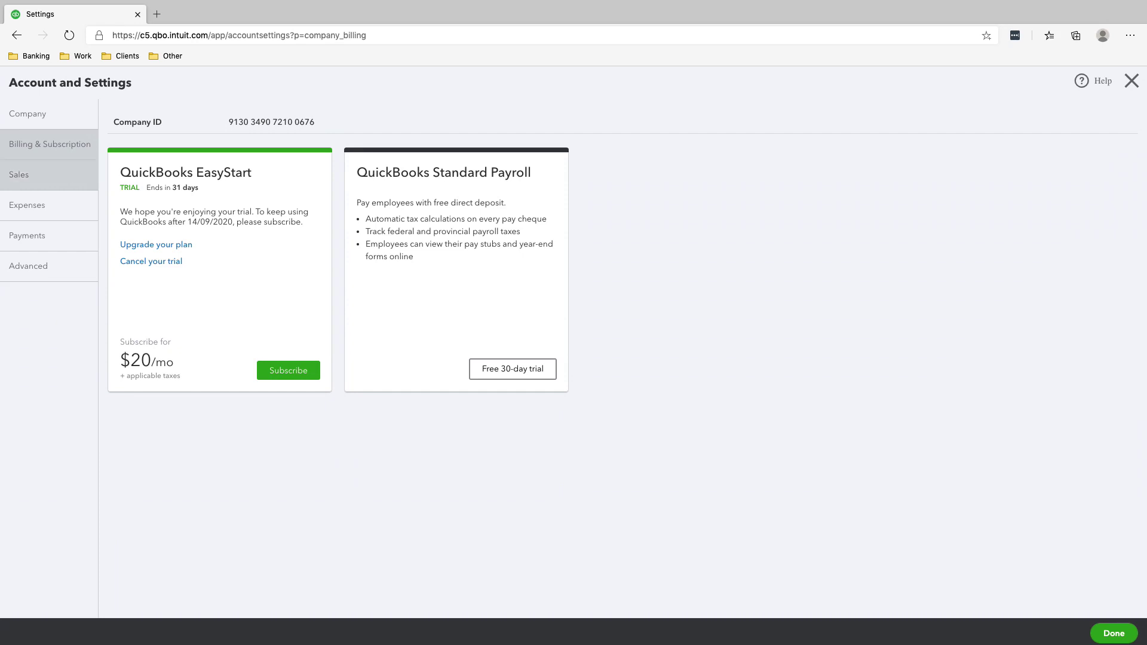
left_click(36, 175)
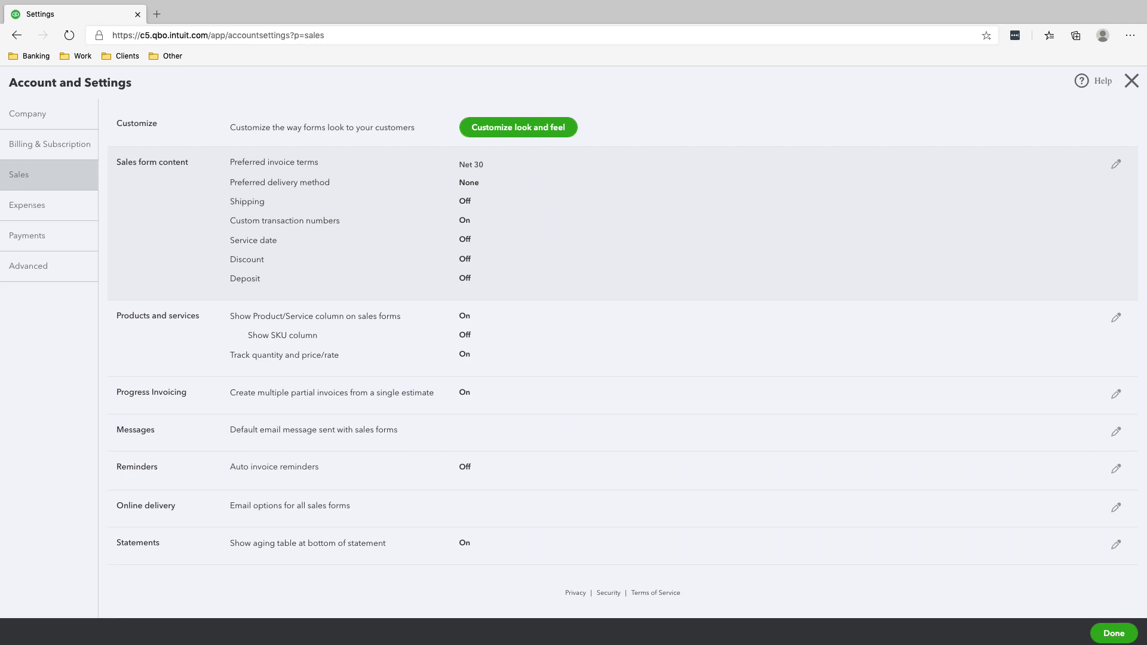
Step: Change preferred invoice terms in Sales form content to Net 15 and save
left_click(1116, 164)
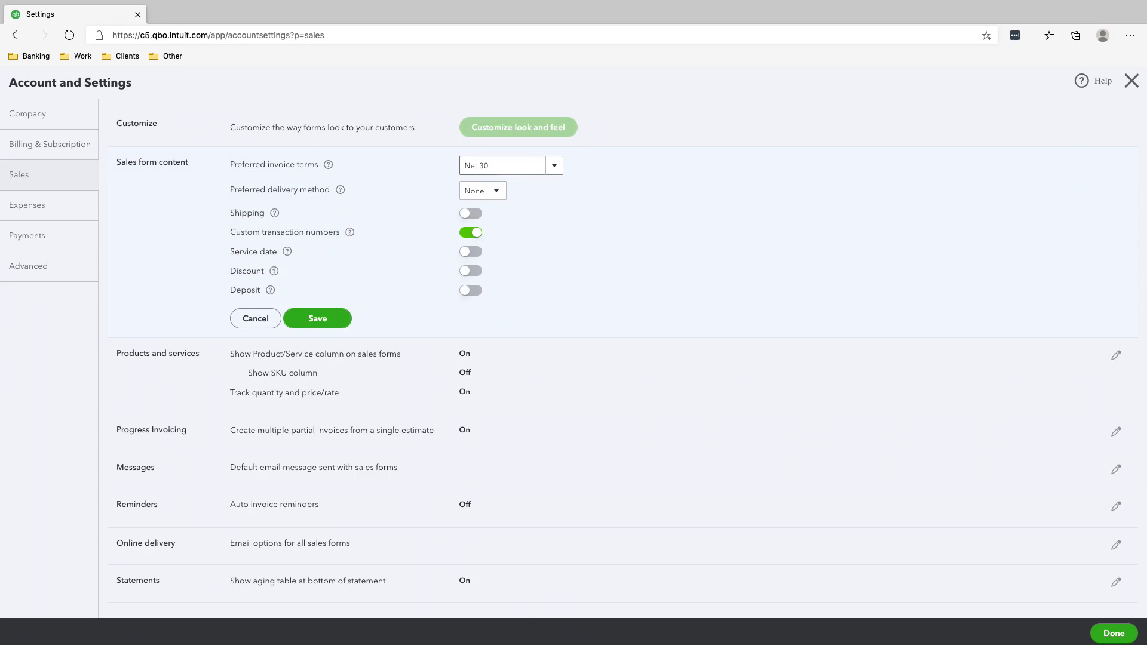
left_click(505, 166)
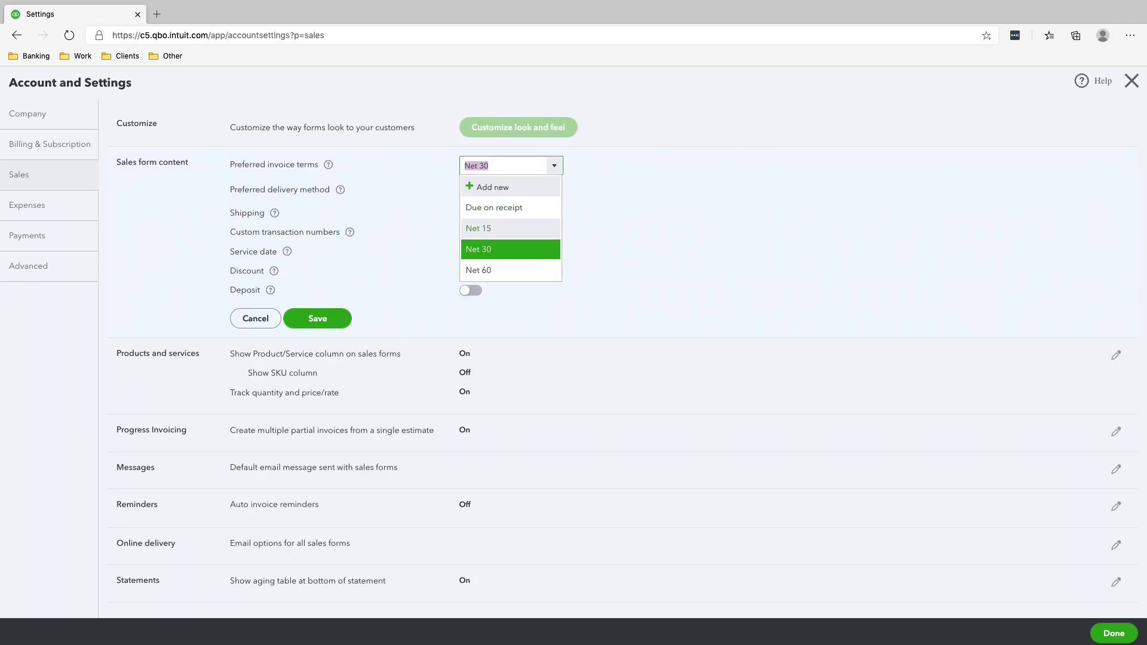
left_click(477, 228)
left_click(317, 319)
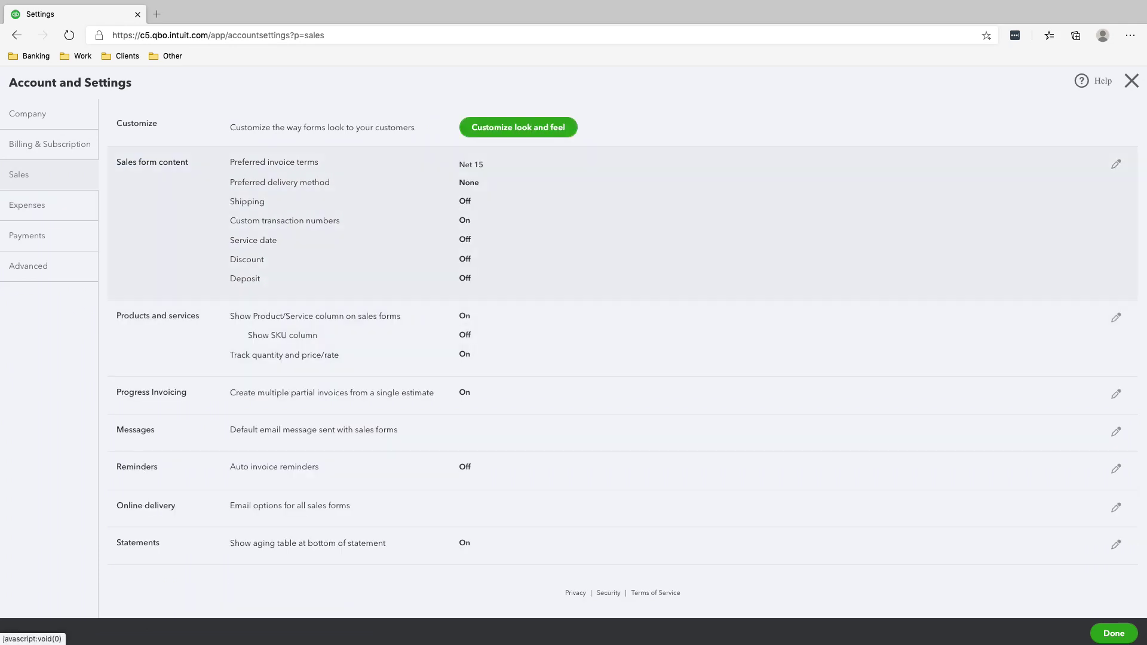
Step: Return to Sales settings and open the default invoice email message for editing
left_click(27, 205)
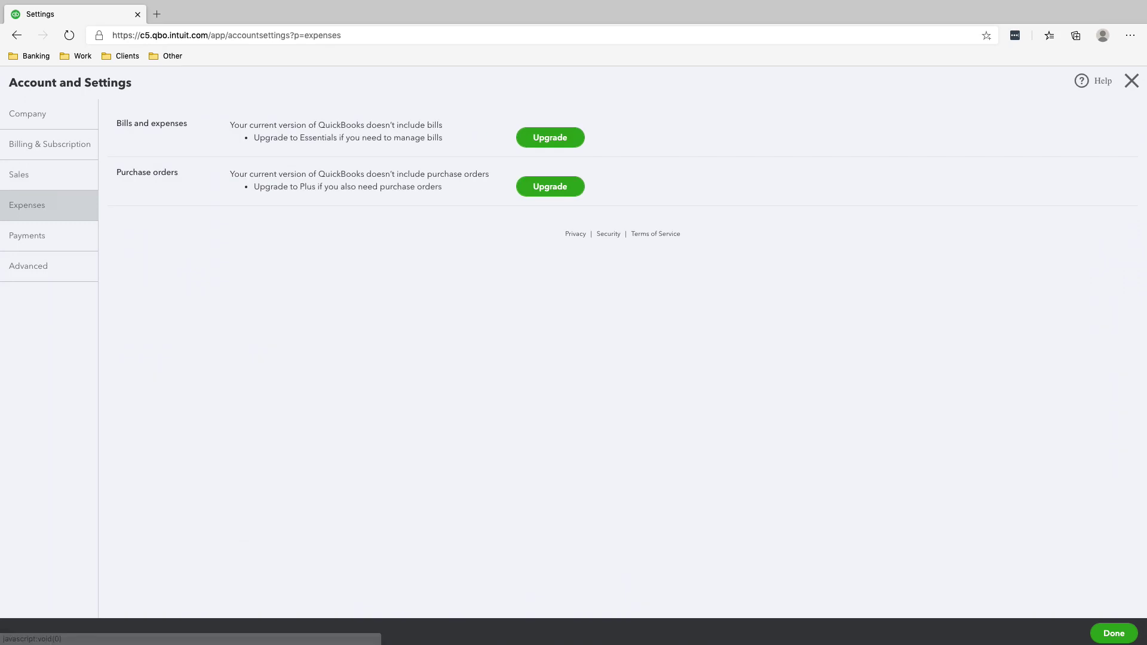
left_click(27, 235)
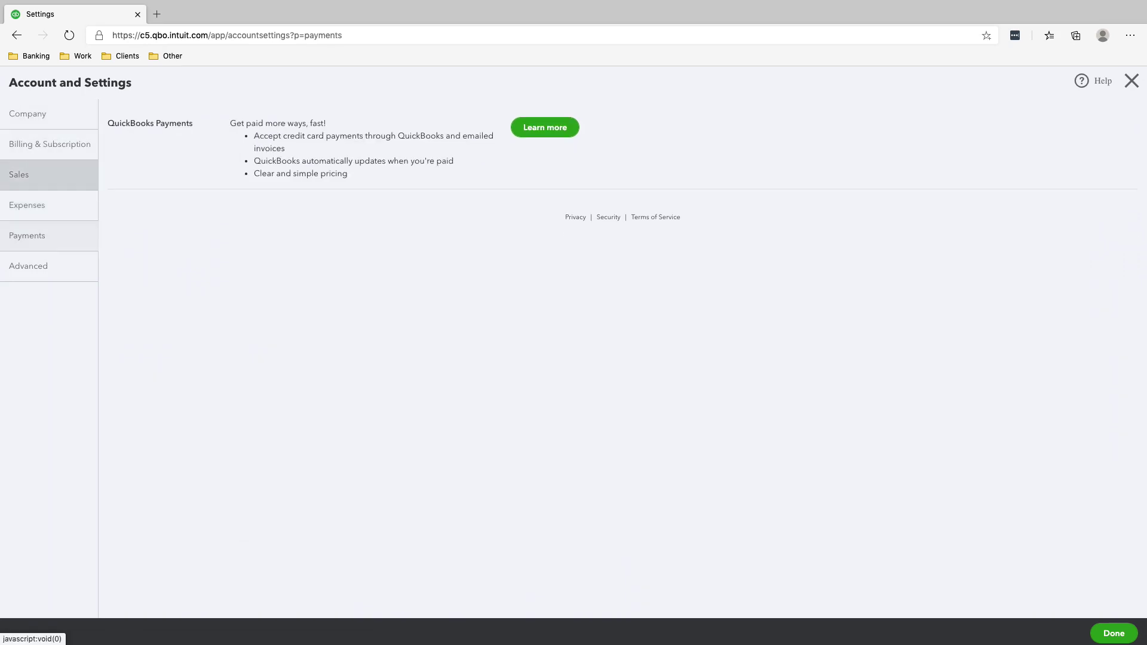
left_click(19, 175)
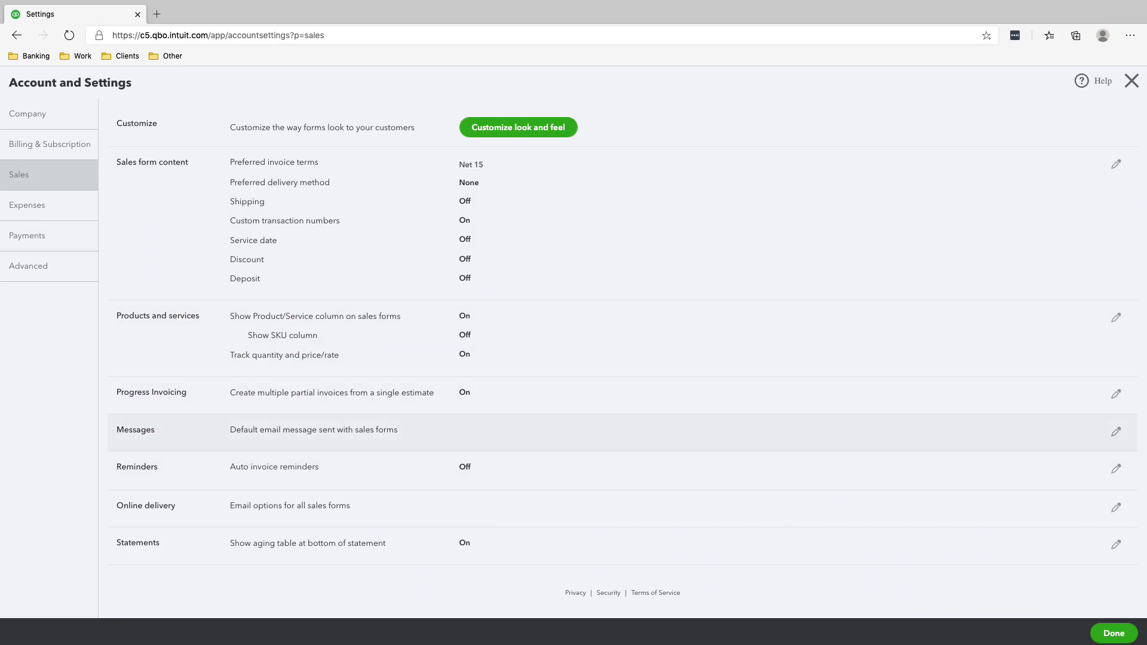
left_click(358, 445)
scroll(597, 359, "down", 5)
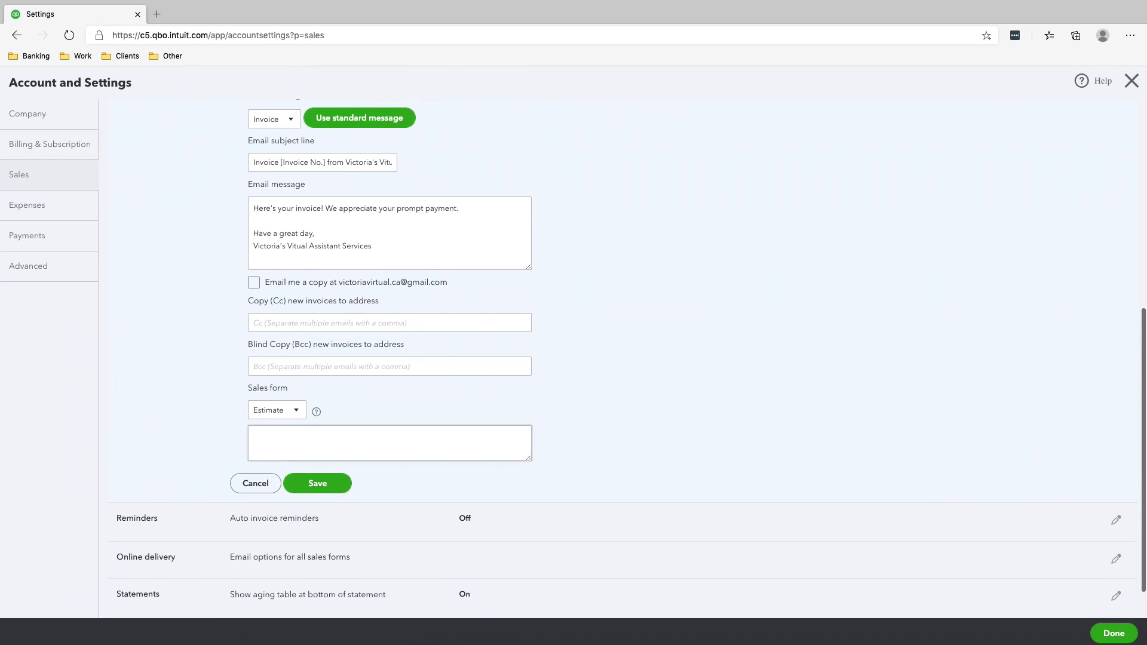
scroll(598, 359, "up", 2)
key("Tab")
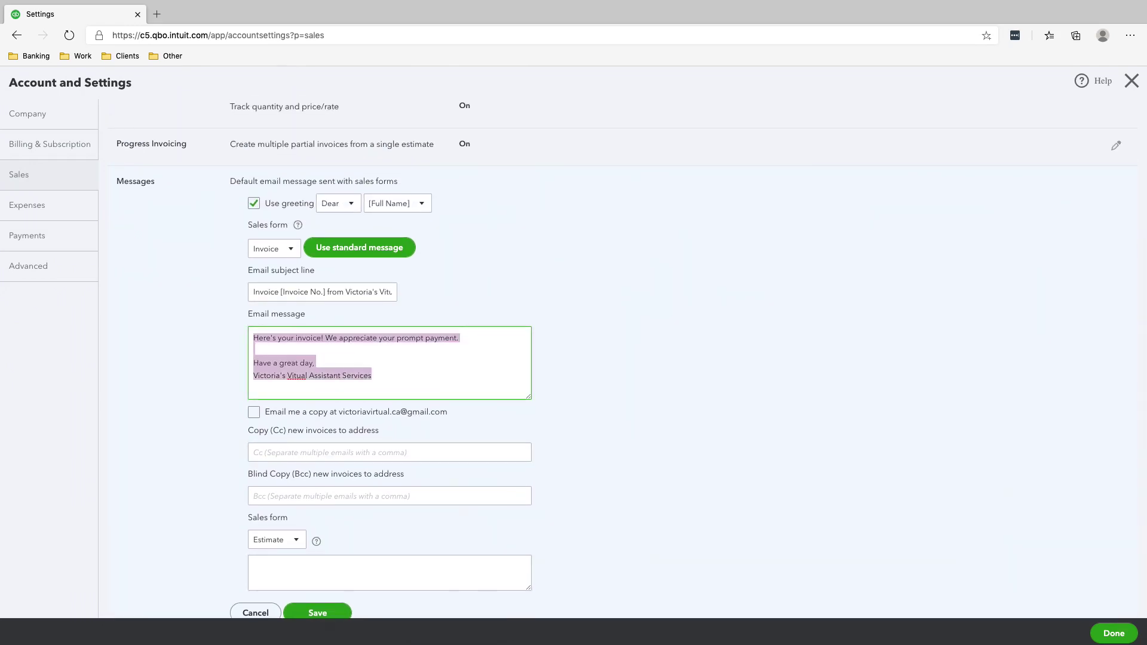
left_click(314, 363)
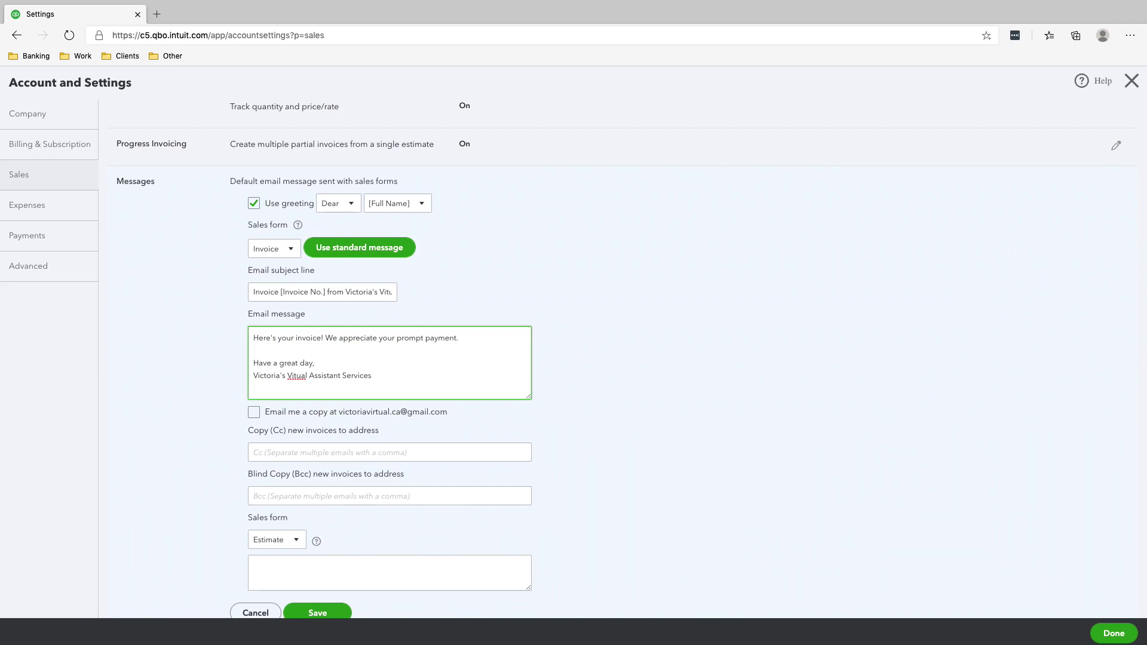
scroll(597, 358, "down", 1)
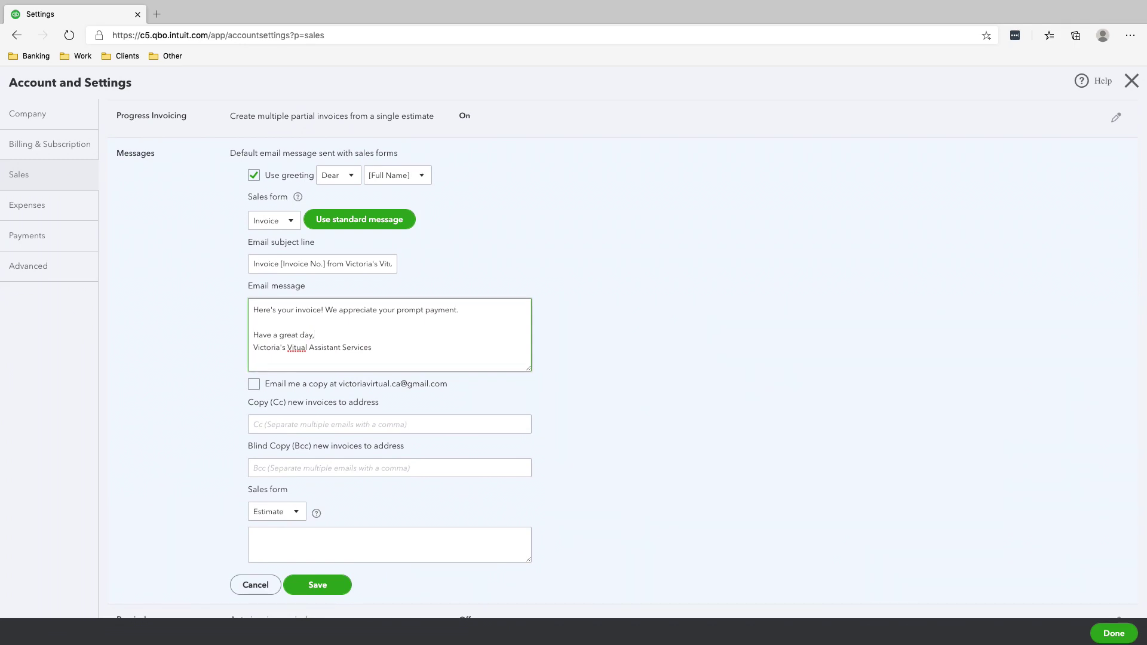
scroll(598, 359, "up", 5)
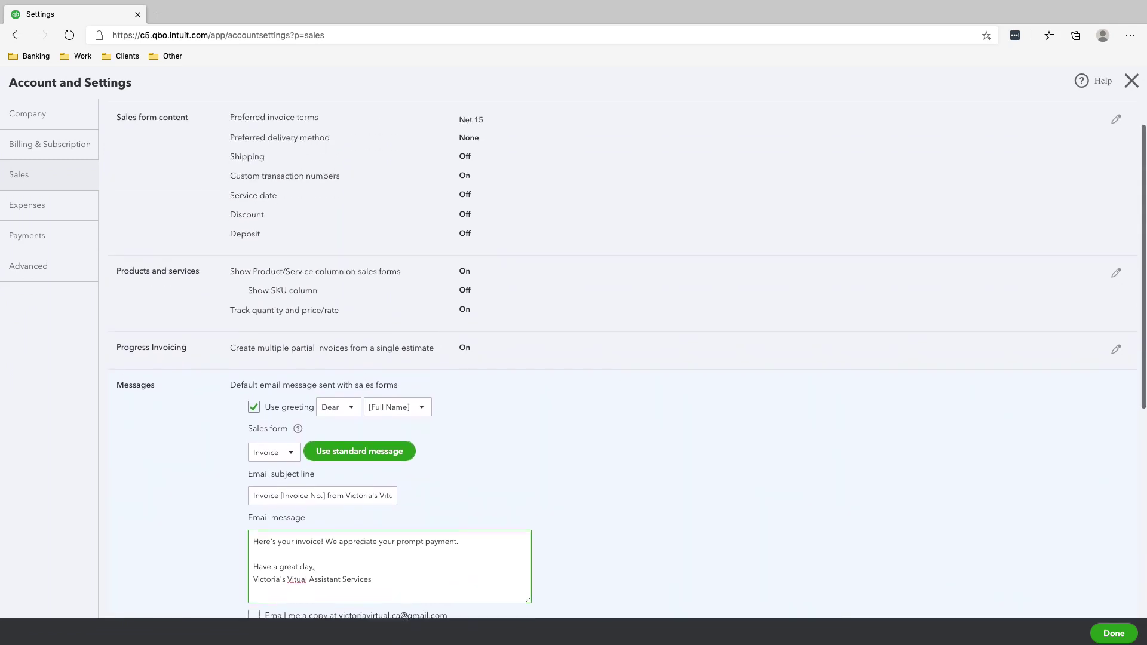
Step: Enter the company name, set the legal name to match it, and save
left_click(27, 113)
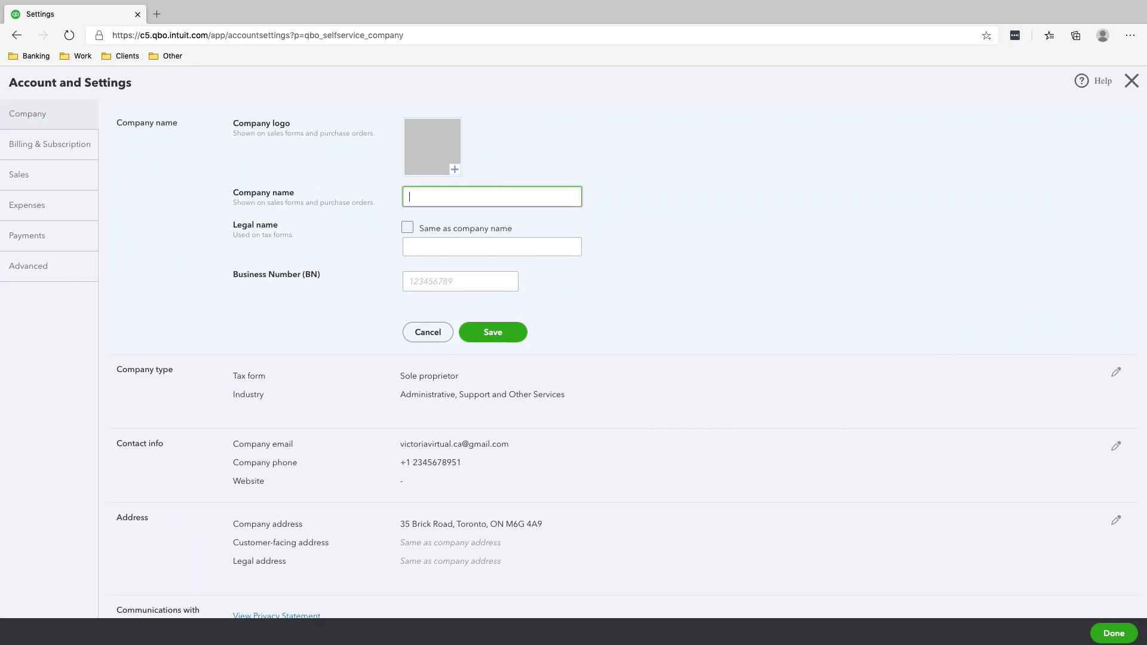
type("Victoria's Virtual Assistant Services")
key("ctrl+a")
key("Tab")
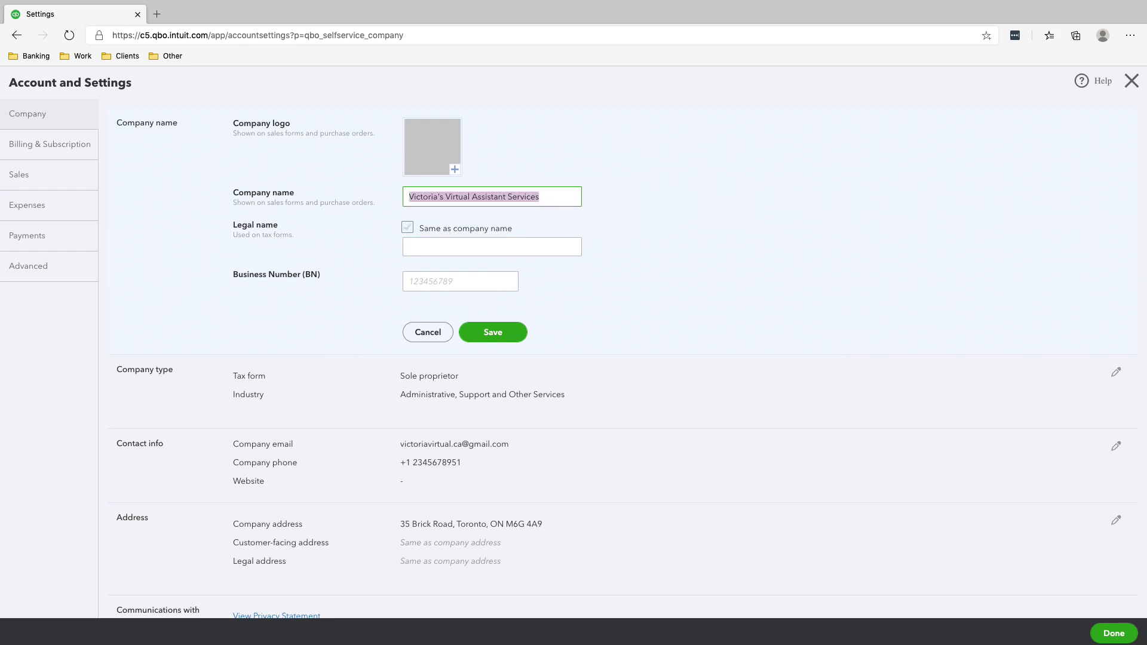
key("space")
key("Return")
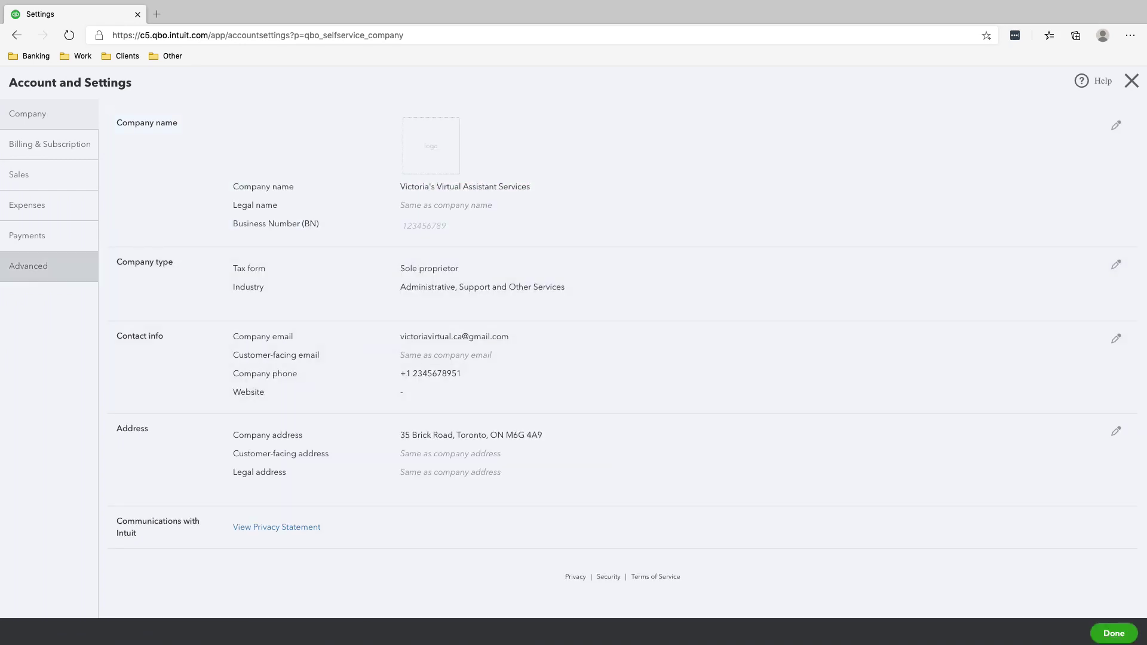
left_click(27, 205)
Step: Reopen the default invoice email message, turn on 'Email me a copy', and save it
left_click(24, 174)
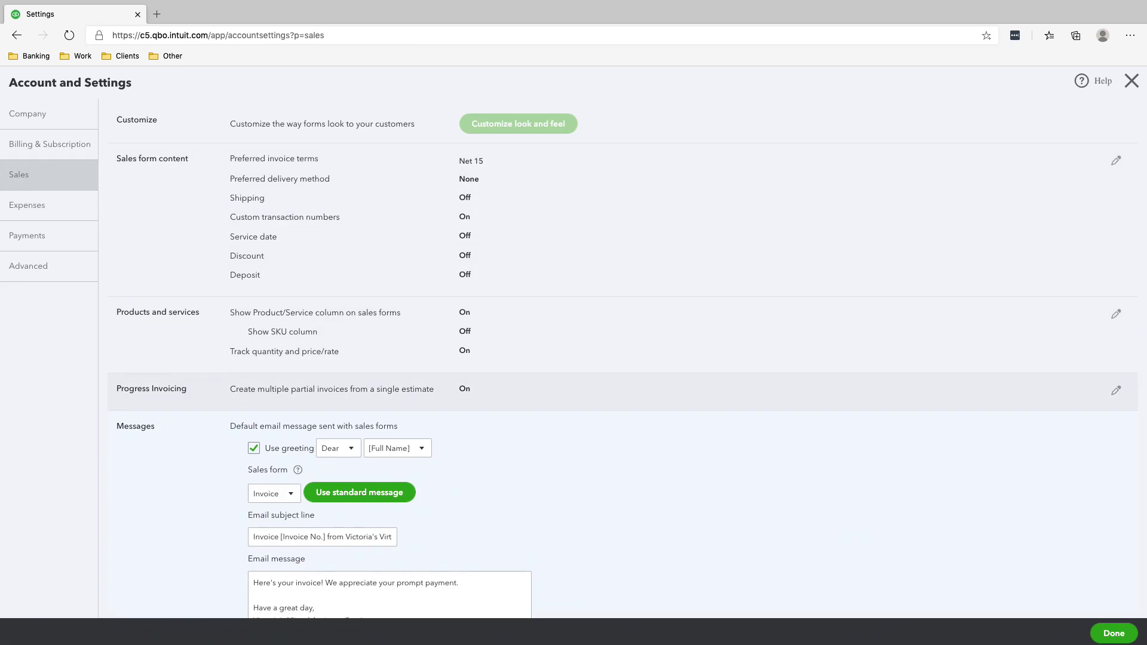
left_click(313, 429)
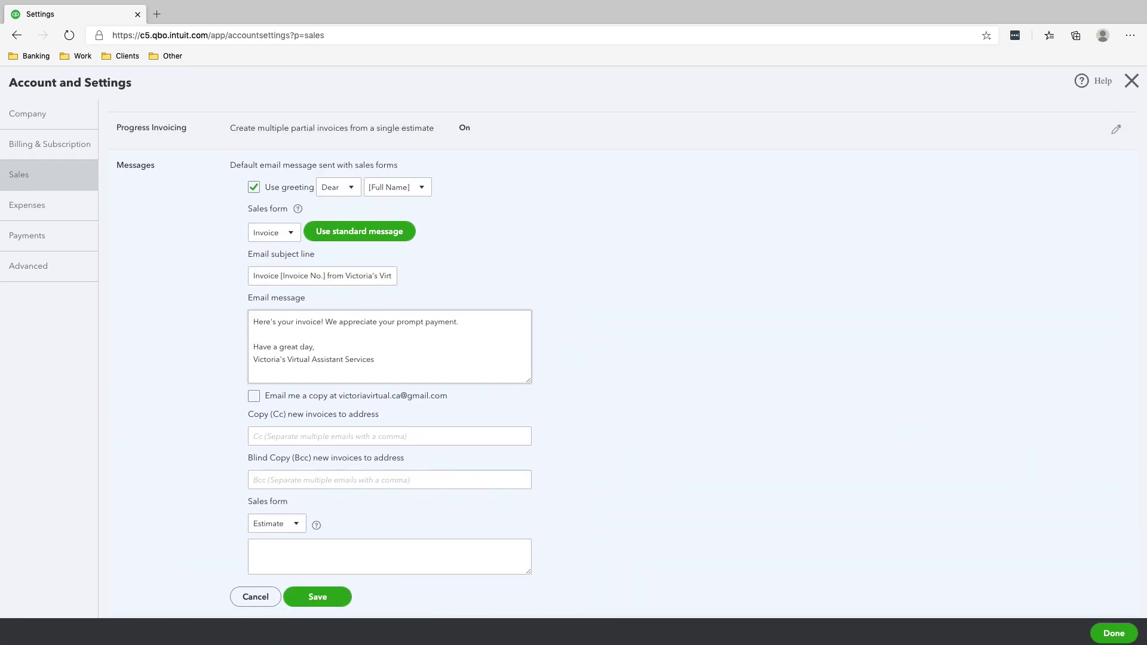
left_click(374, 359)
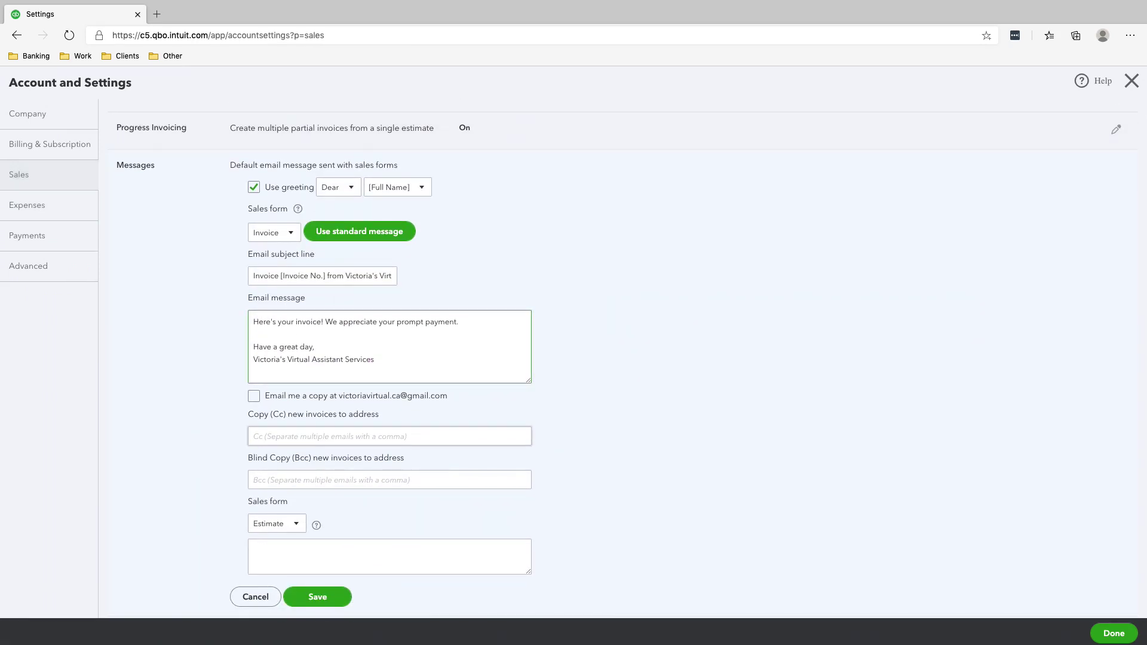
scroll(390, 436, "up", 1)
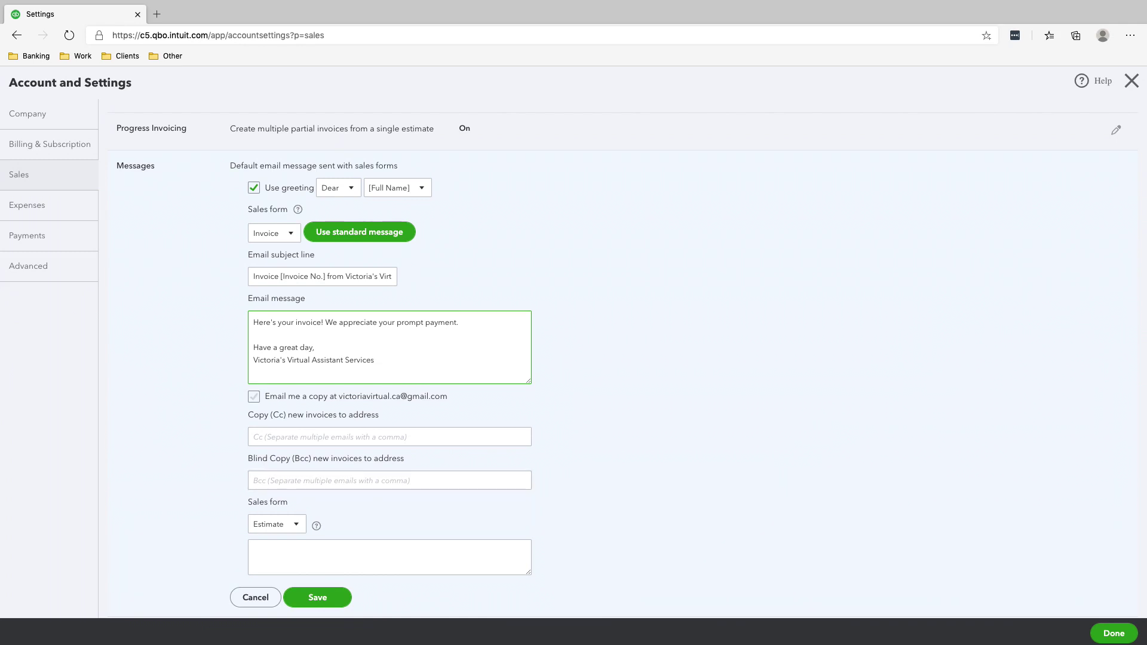
scroll(388, 442, "down", 3)
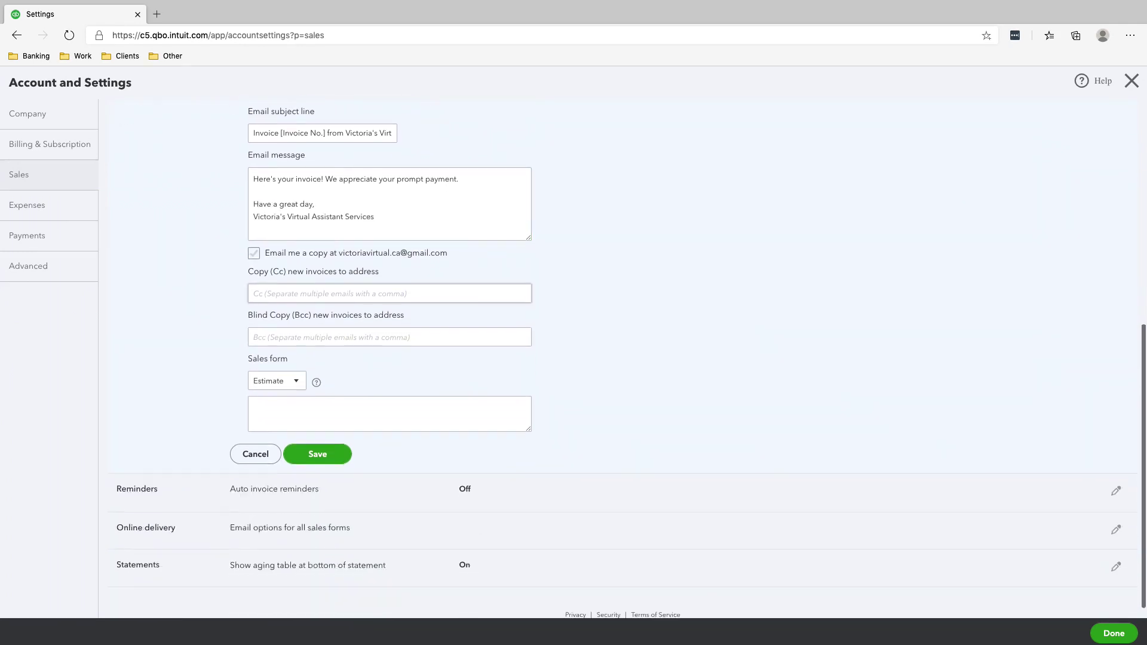
left_click(318, 454)
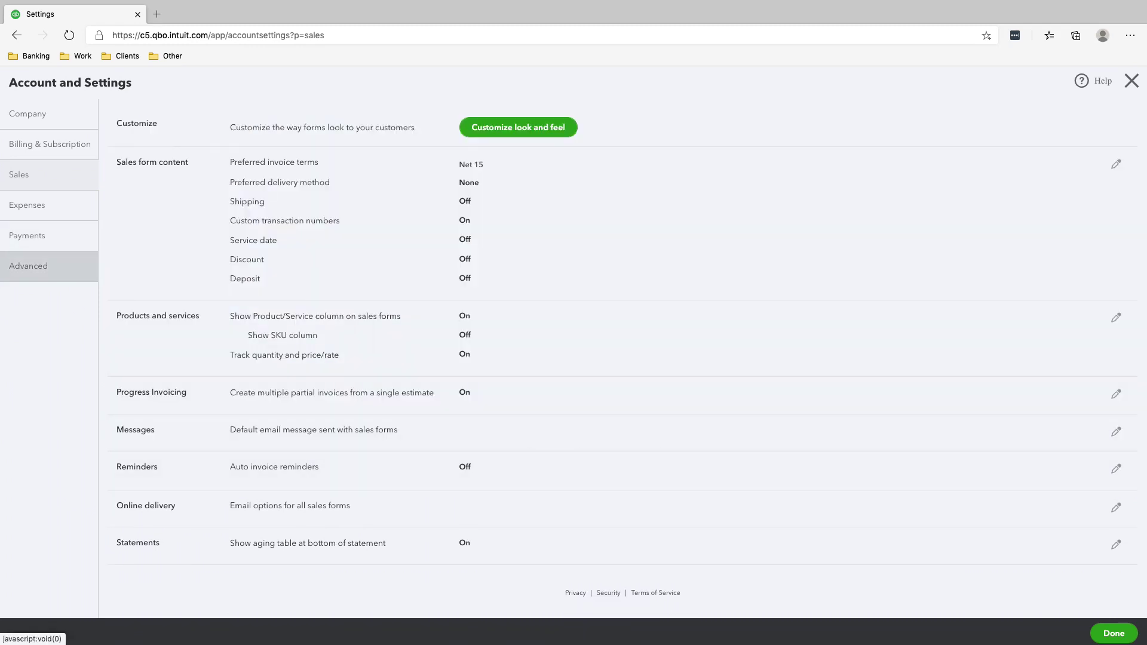
Step: In Advanced settings, review the Accounting section, keep the fiscal year starting in January, and save
left_click(33, 266)
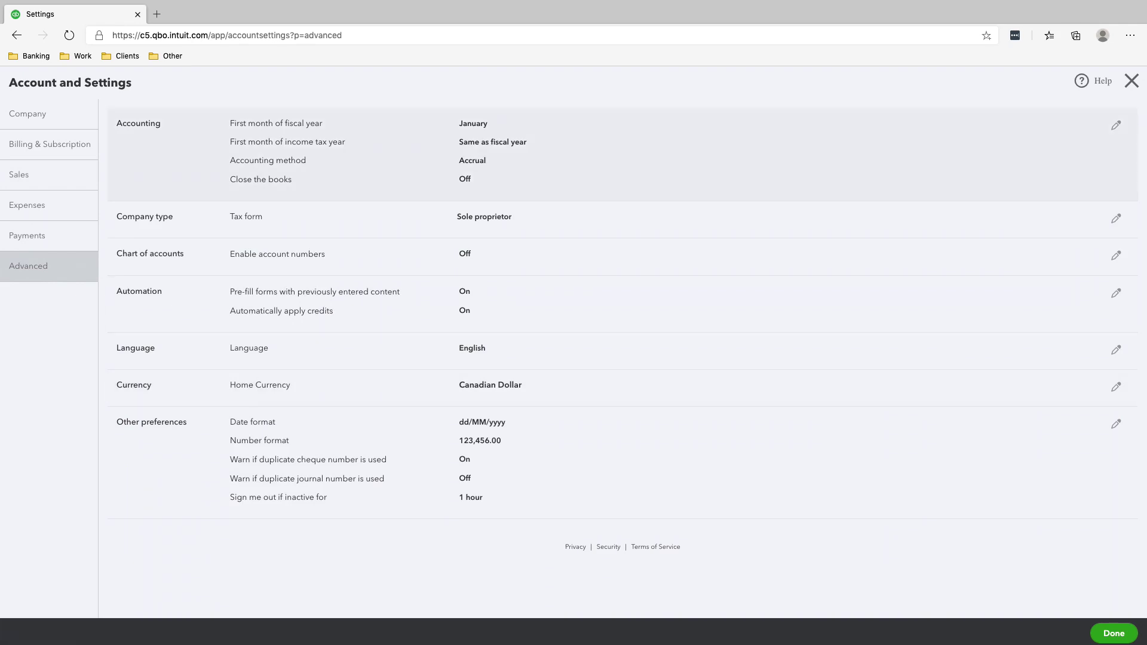
left_click(1115, 125)
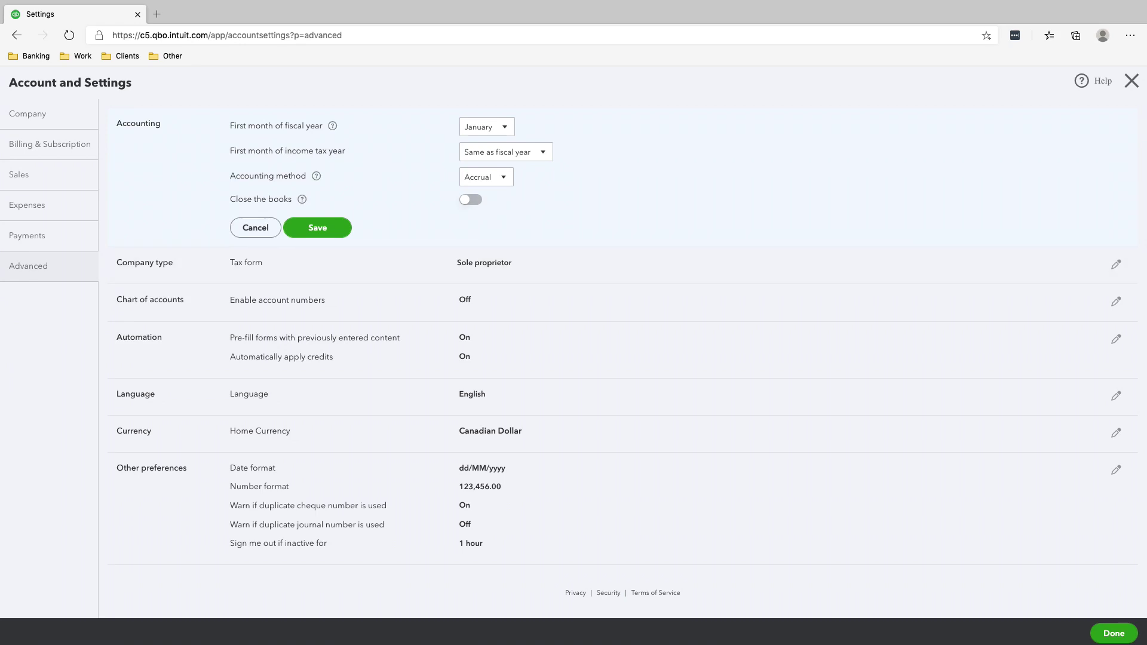
left_click(487, 126)
key("Escape")
left_click(317, 227)
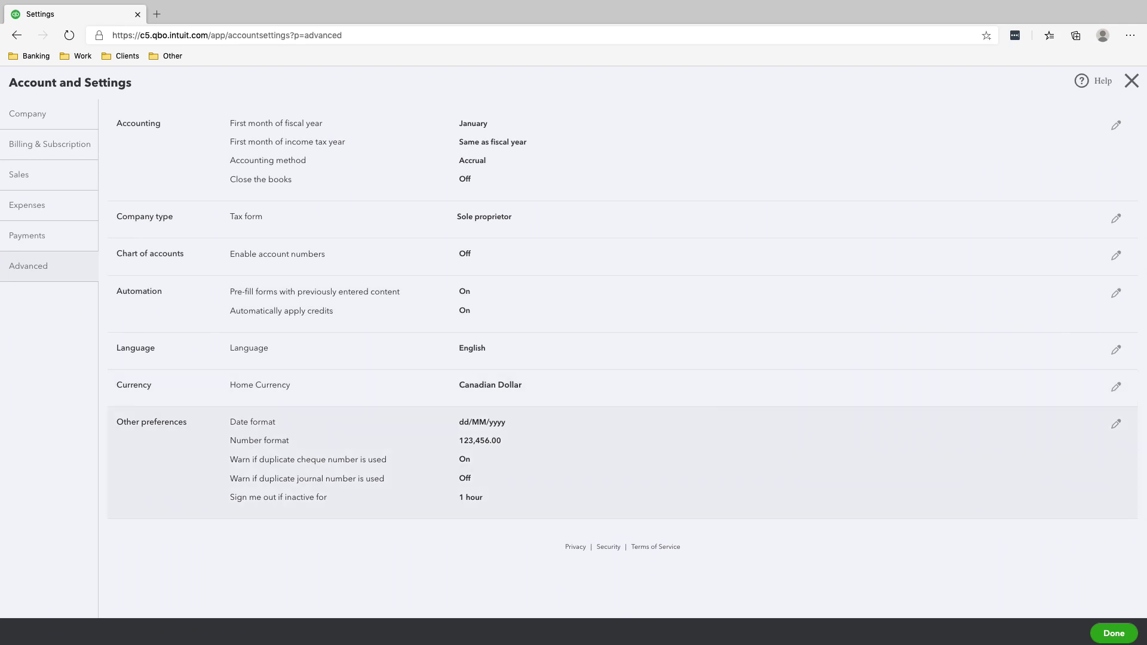
Step: Change the date format in Other preferences from dd/MM/yyyy to MM/dd/yyyy and save
left_click(1115, 423)
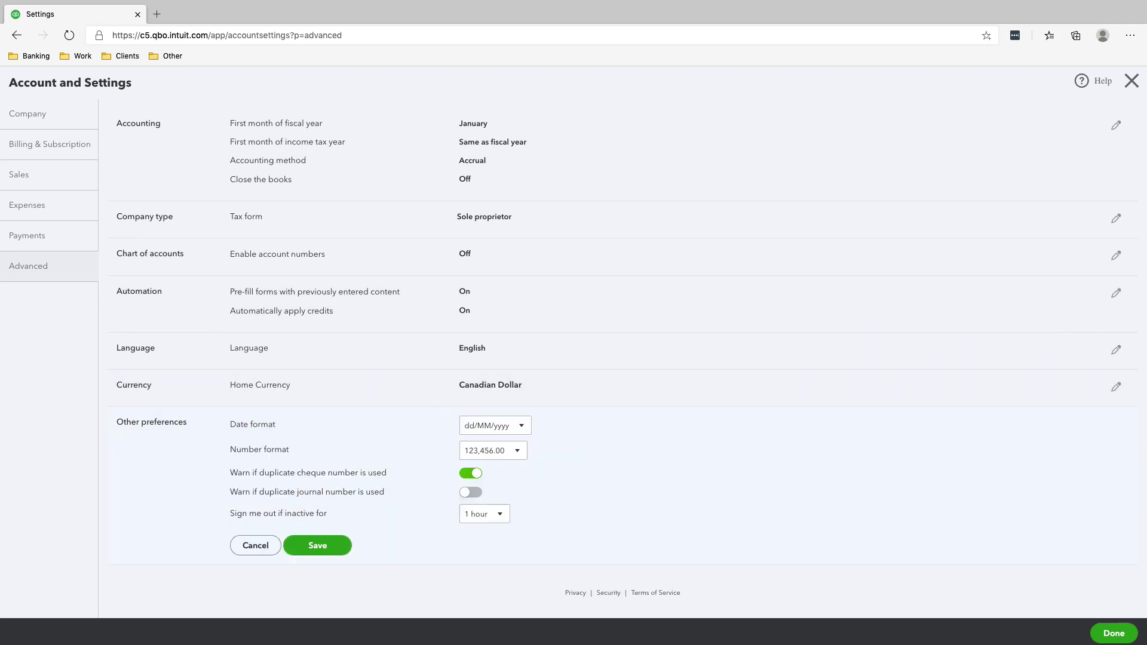
left_click(494, 425)
left_click(488, 447)
left_click(317, 546)
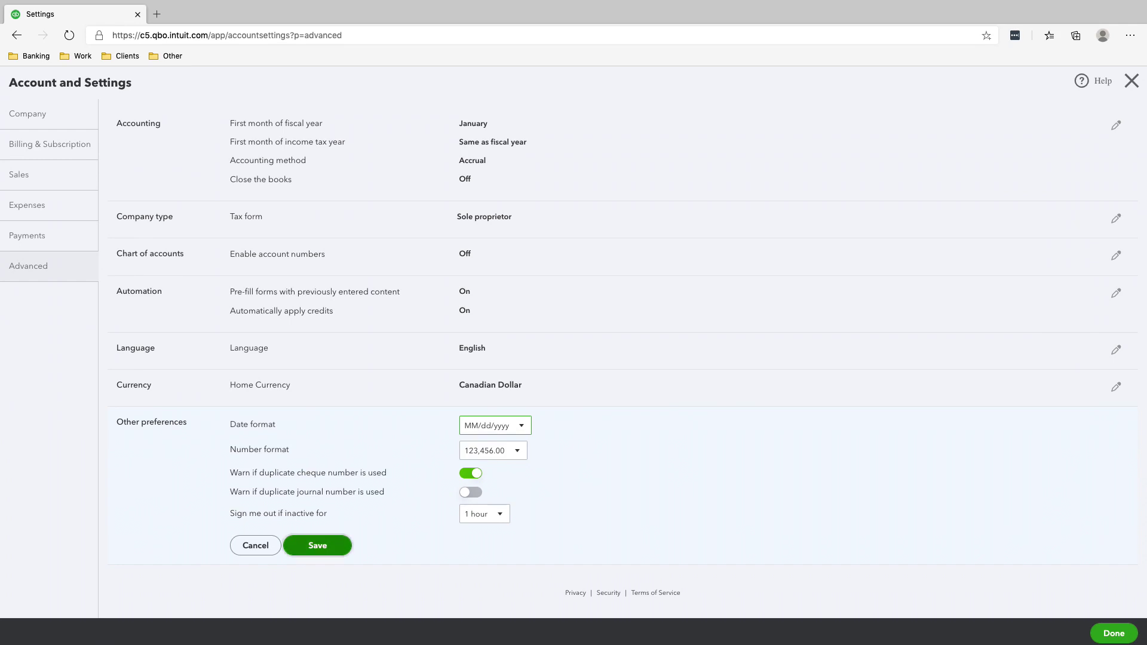